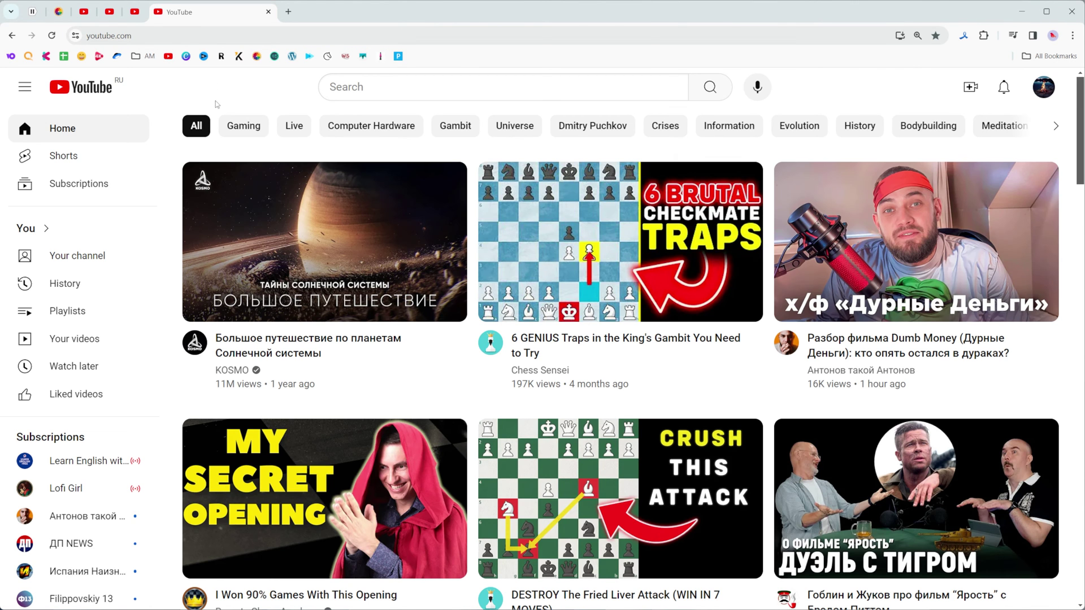
scroll(448, 286, down, 3)
scroll(448, 286, down, 2)
scroll(448, 286, down, 4)
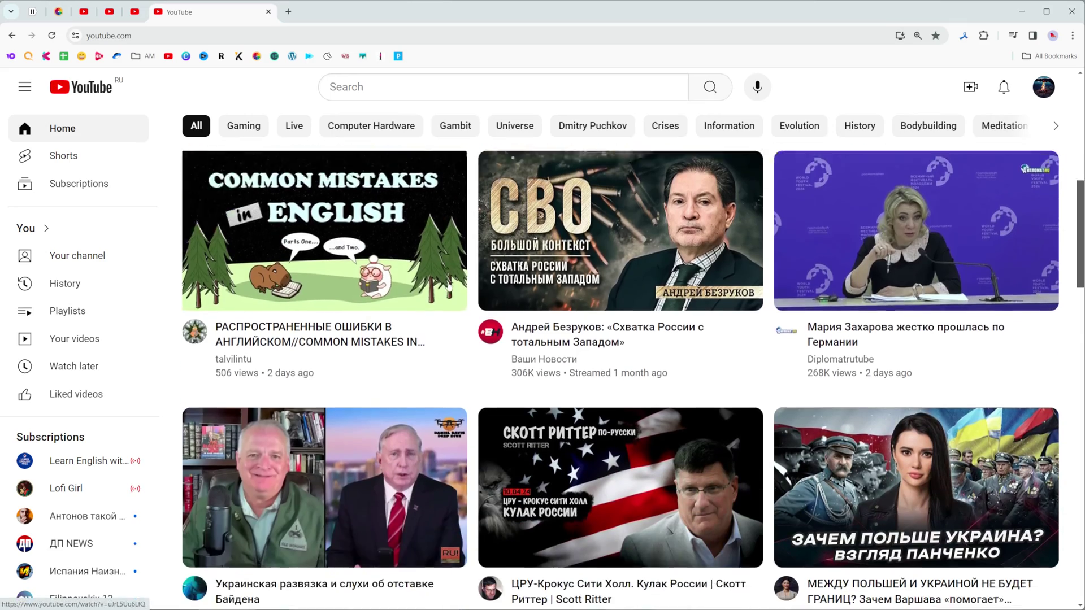
scroll(713, 355, down, 1)
scroll(713, 356, down, 2)
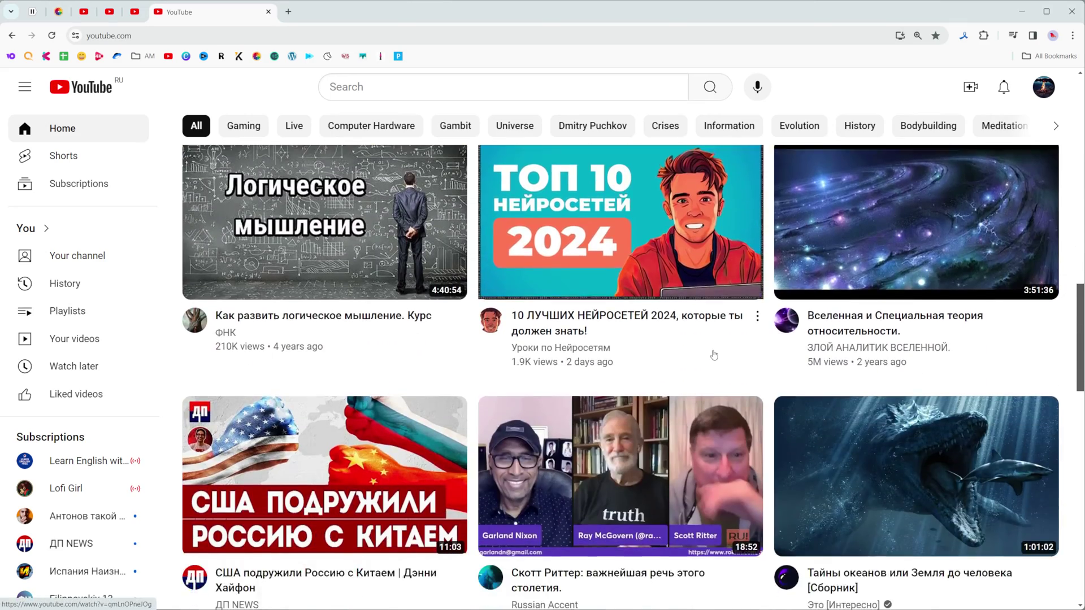
scroll(713, 356, down, 3)
scroll(714, 355, down, 2)
scroll(714, 355, down, 3)
scroll(714, 356, down, 3)
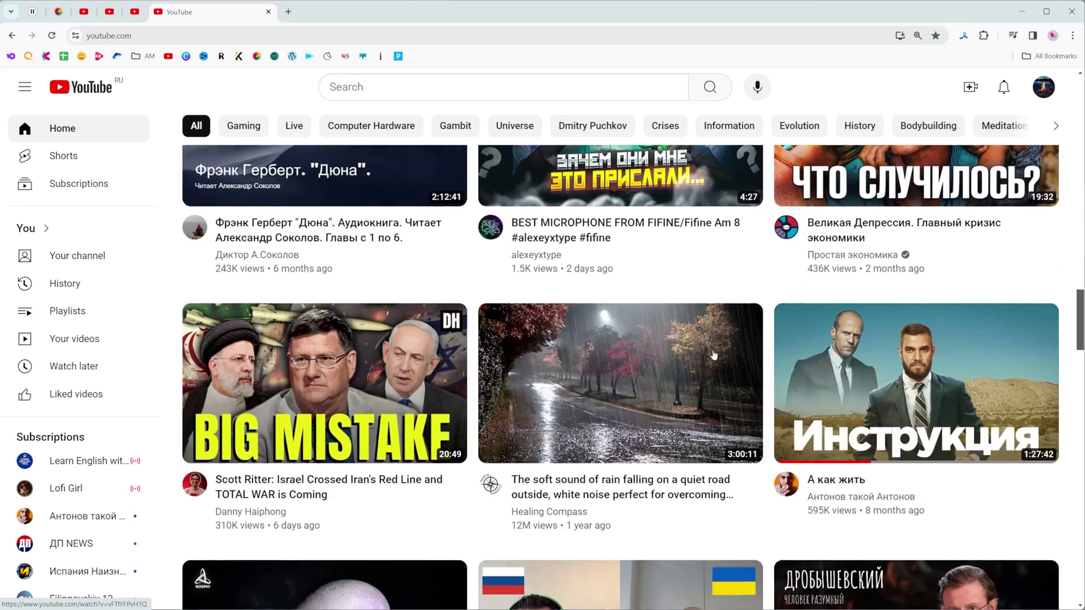
scroll(713, 356, down, 2)
scroll(714, 356, down, 4)
scroll(714, 357, down, 1)
scroll(713, 356, down, 4)
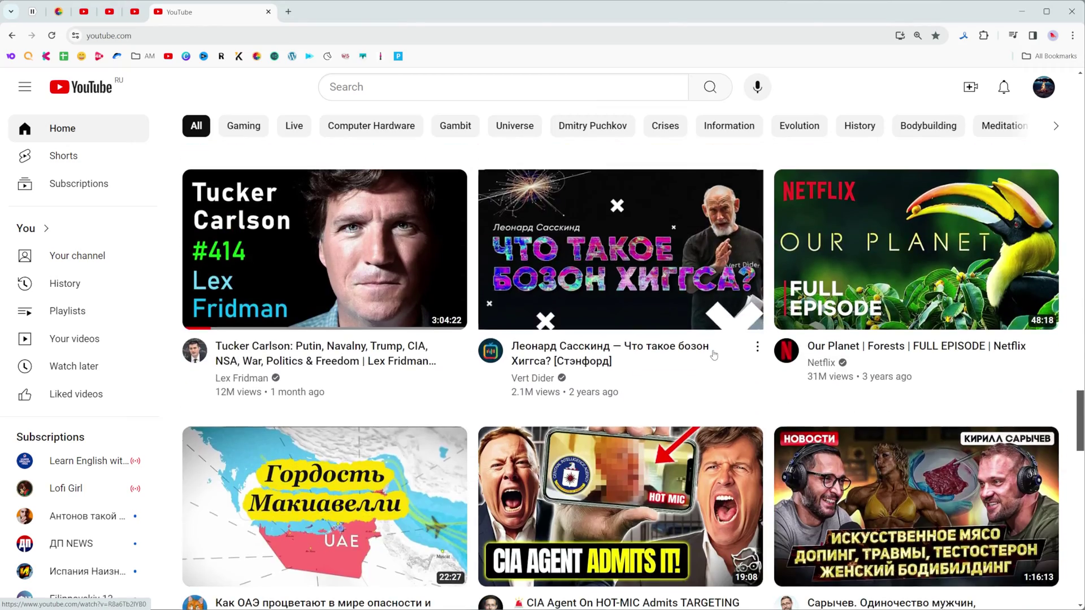
scroll(713, 357, up, 5)
scroll(750, 363, up, 20)
scroll(749, 362, up, 3)
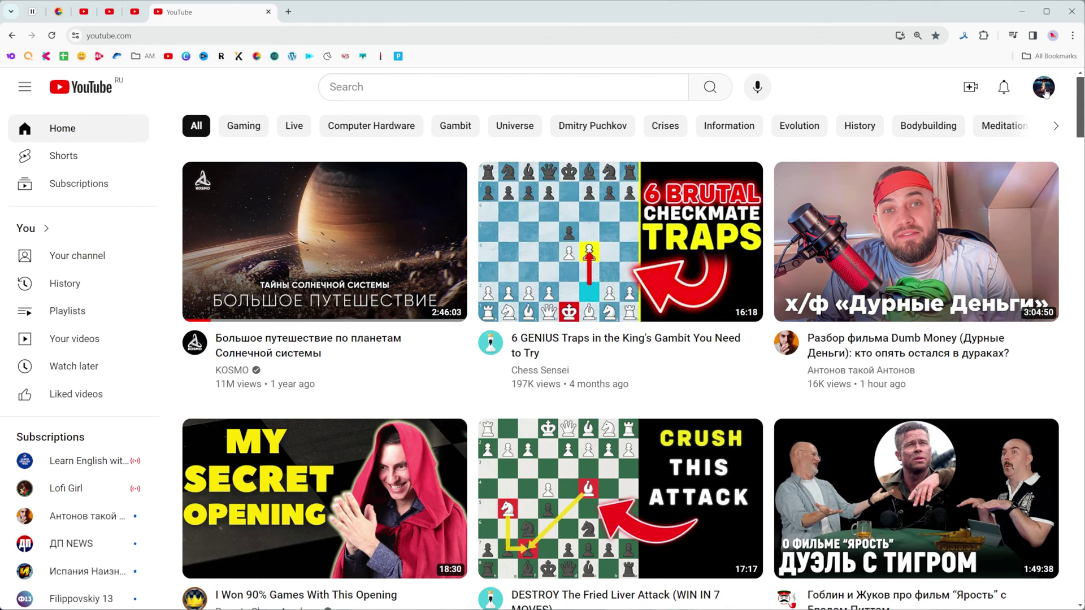
Step: Reach YouTube Studio from the profile avatar's account menu and zoom the browser to 125%
click(1046, 93)
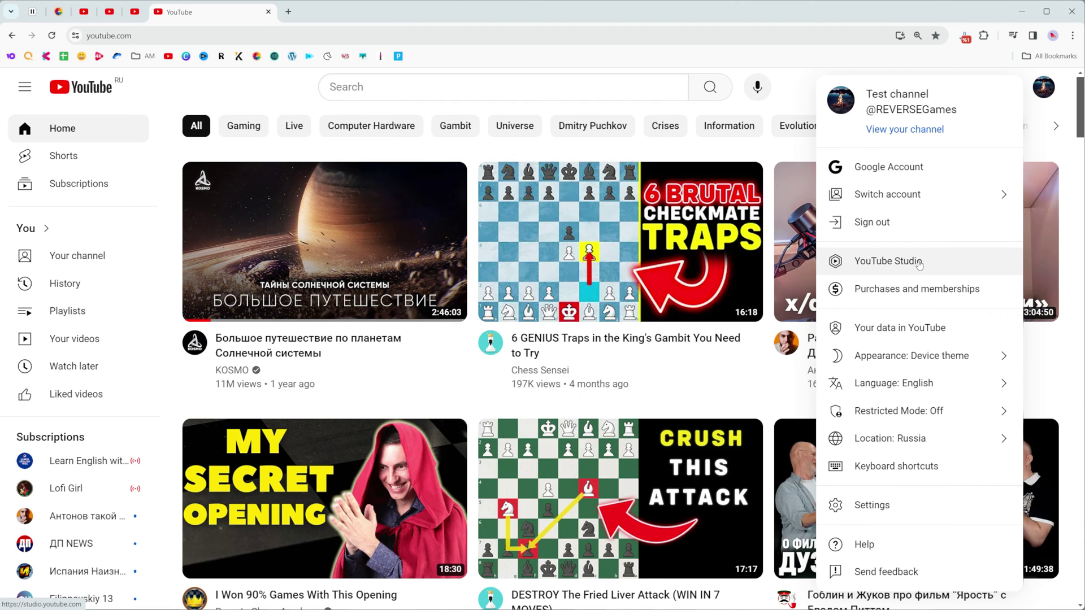
click(896, 268)
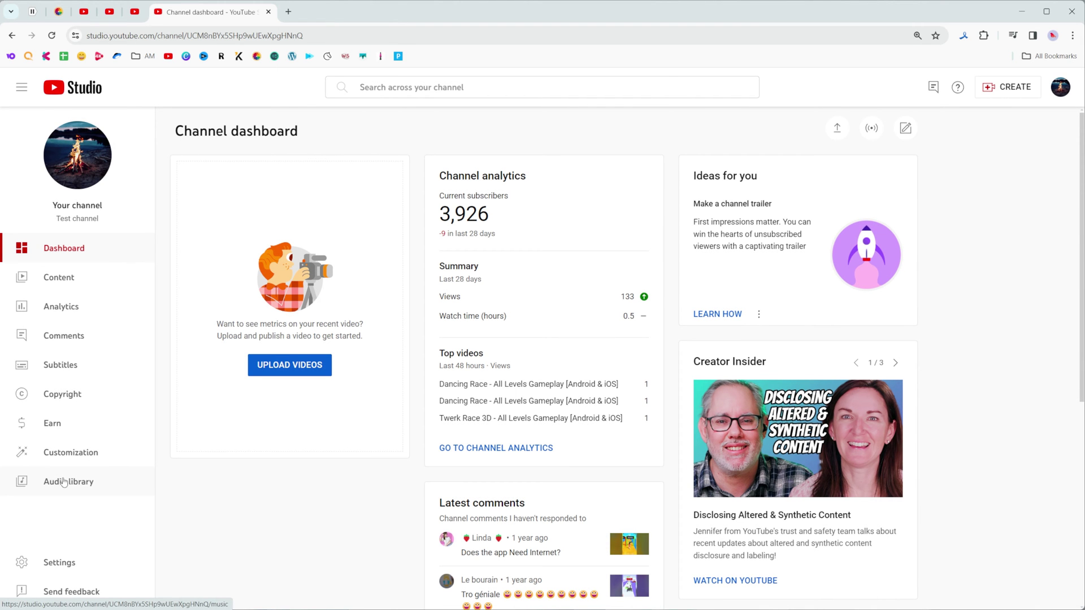
key(ctrl+plus)
key(ctrl+plus)
scroll(83, 489, down, 1)
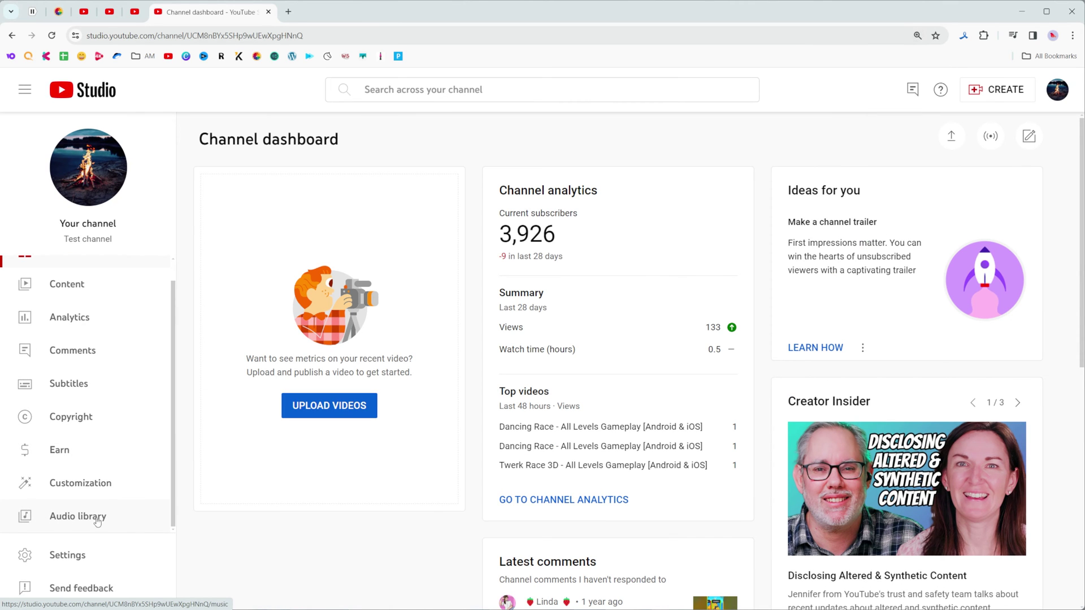
Step: Show the Audio library's Music track list from the left sidebar
click(79, 515)
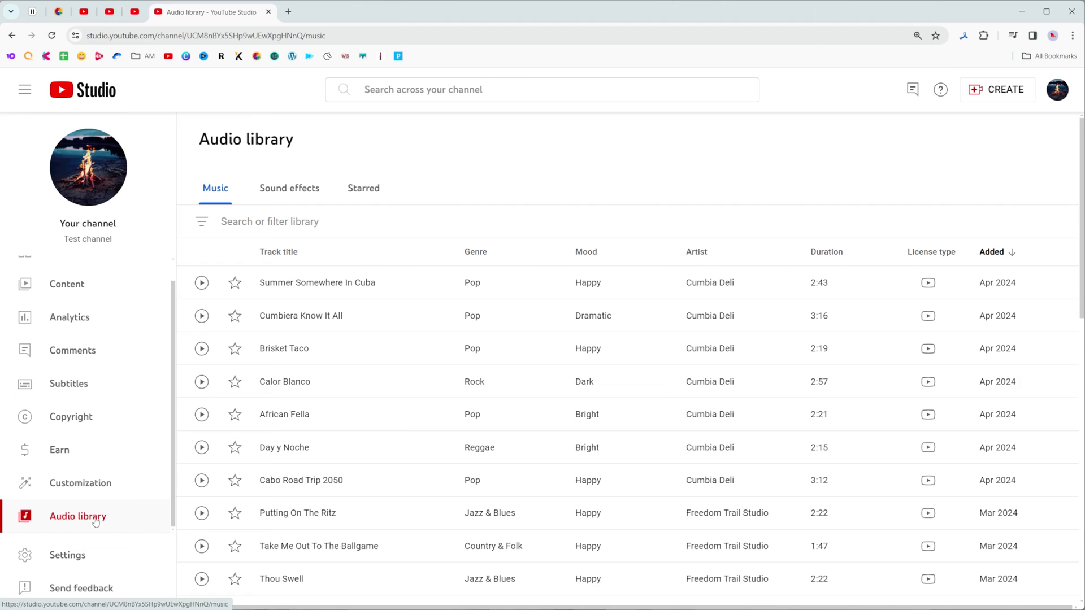
scroll(509, 187, down, 3)
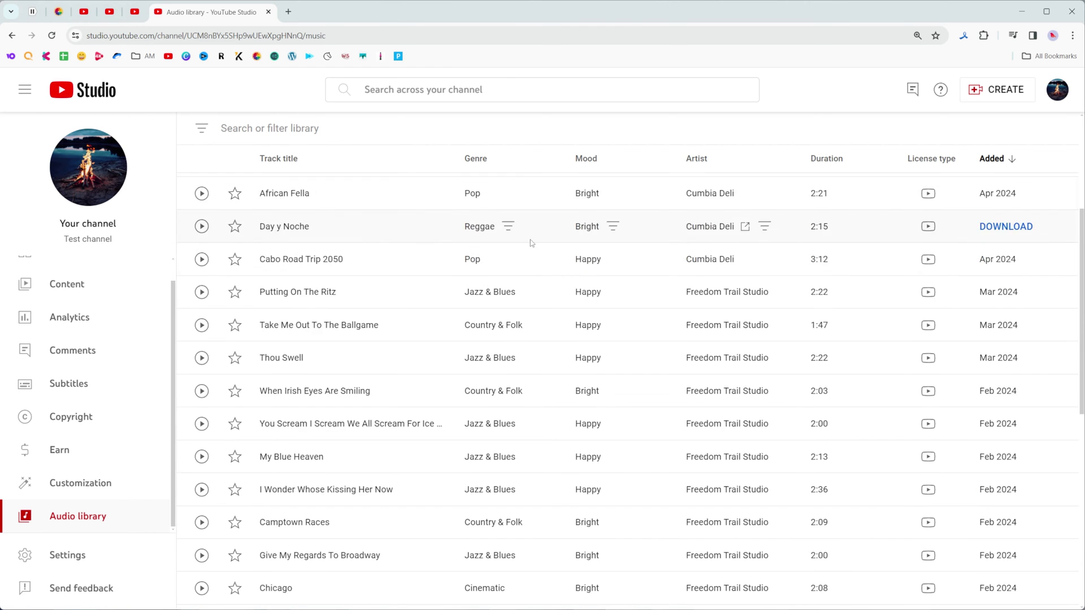
scroll(534, 254, down, 3)
scroll(546, 297, down, 2)
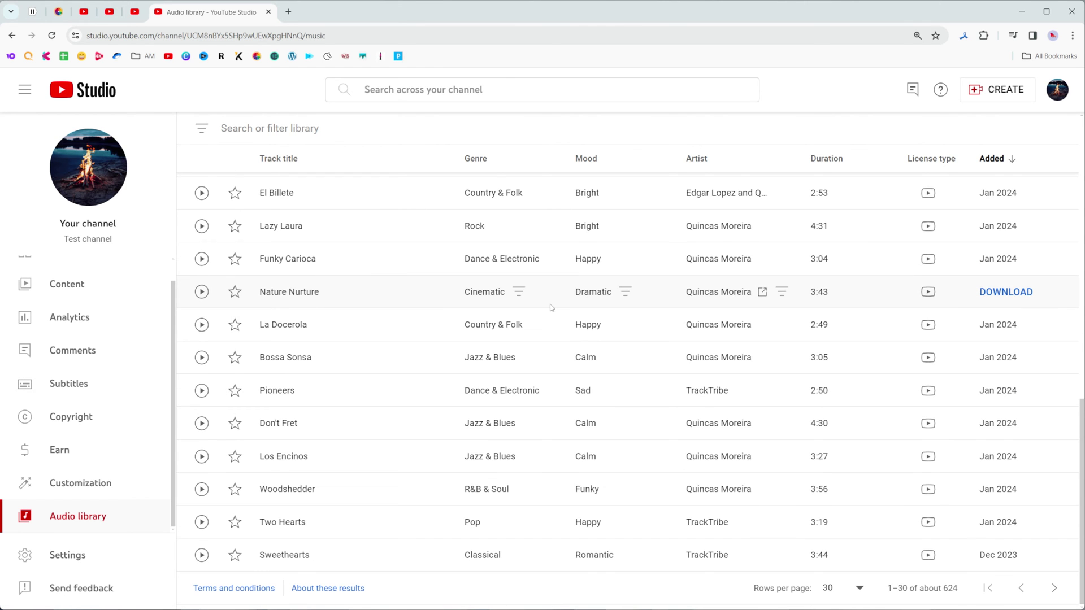
scroll(550, 306, up, 3)
scroll(550, 307, up, 3)
scroll(550, 306, up, 1)
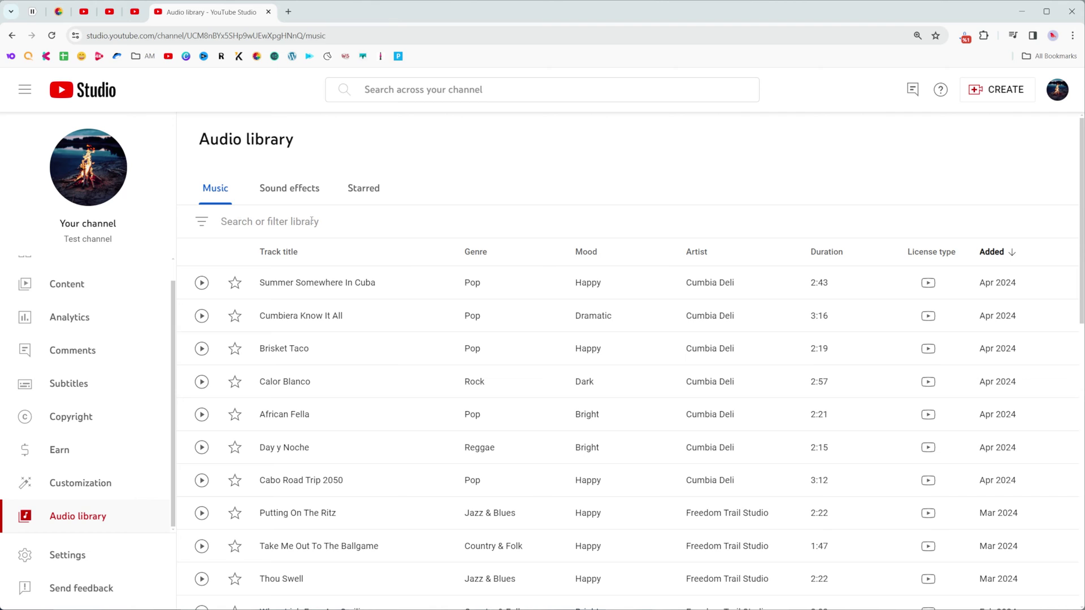
Step: Apply a Genre filter with Ambient and Pop ticked to the music list
click(279, 220)
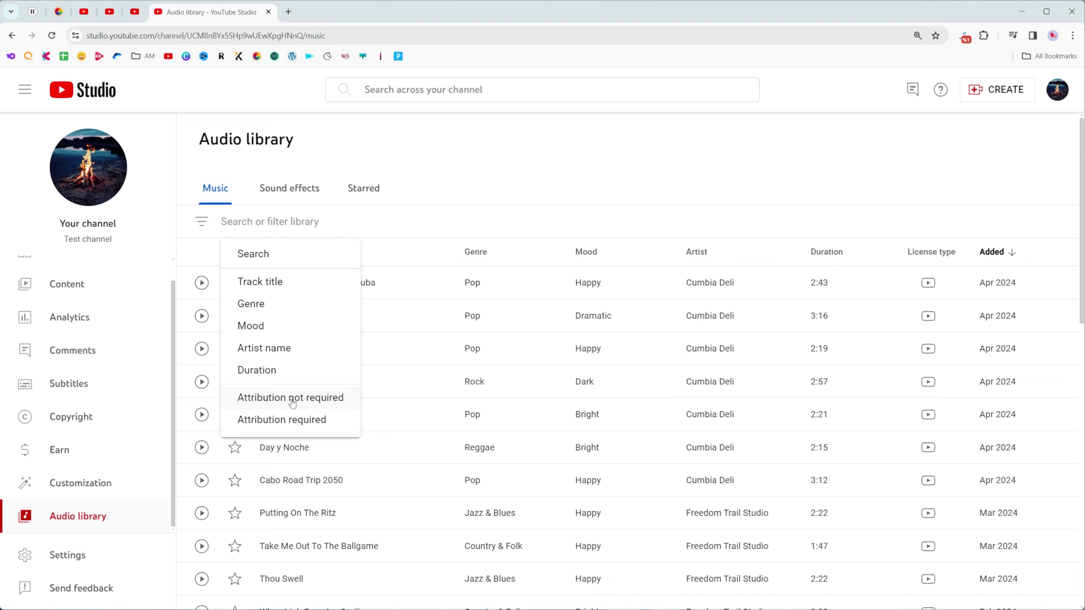
click(261, 305)
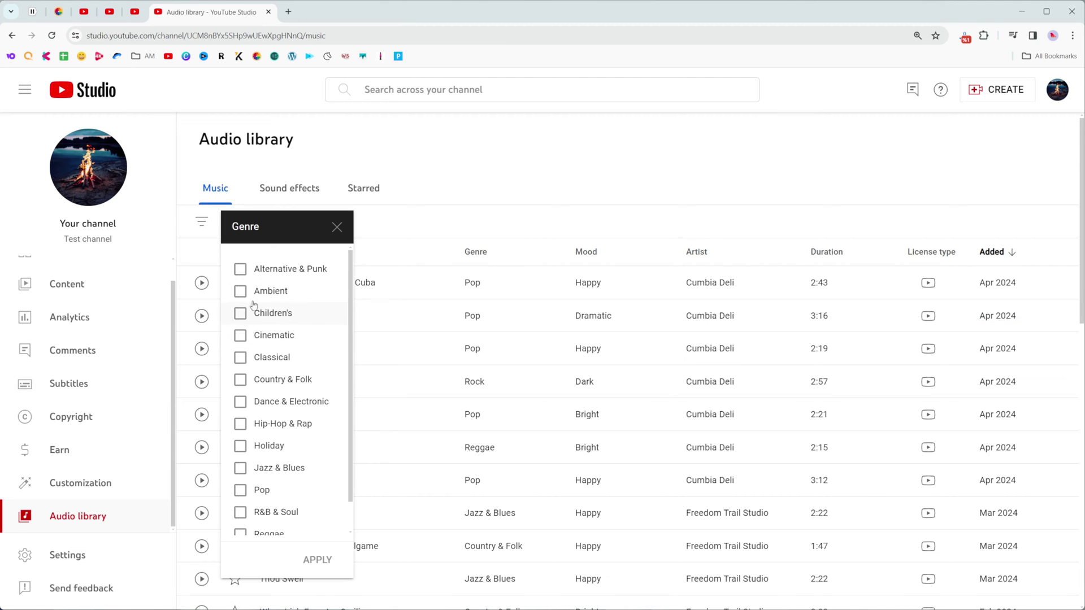
click(240, 293)
click(240, 490)
click(317, 559)
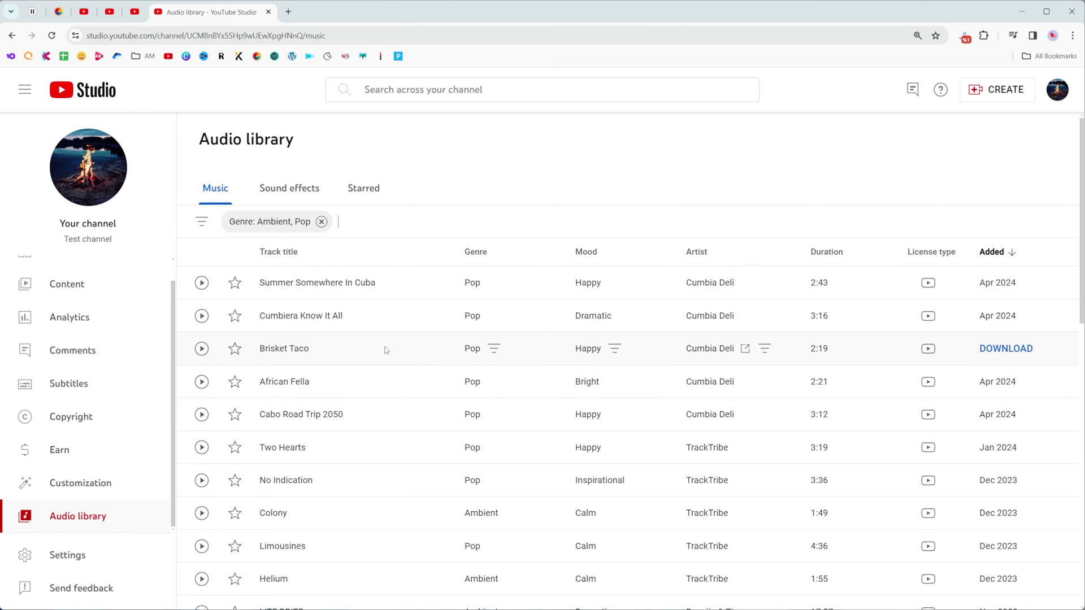
Step: Add a Duration filter keeping only tracks longer than 02:00
click(366, 223)
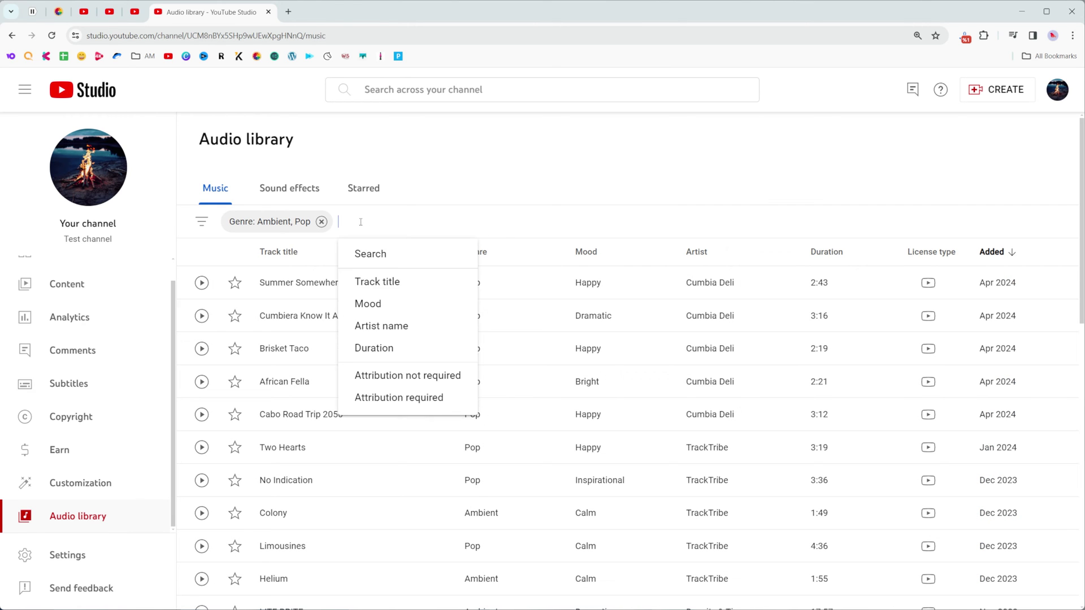
click(429, 230)
click(390, 224)
click(382, 350)
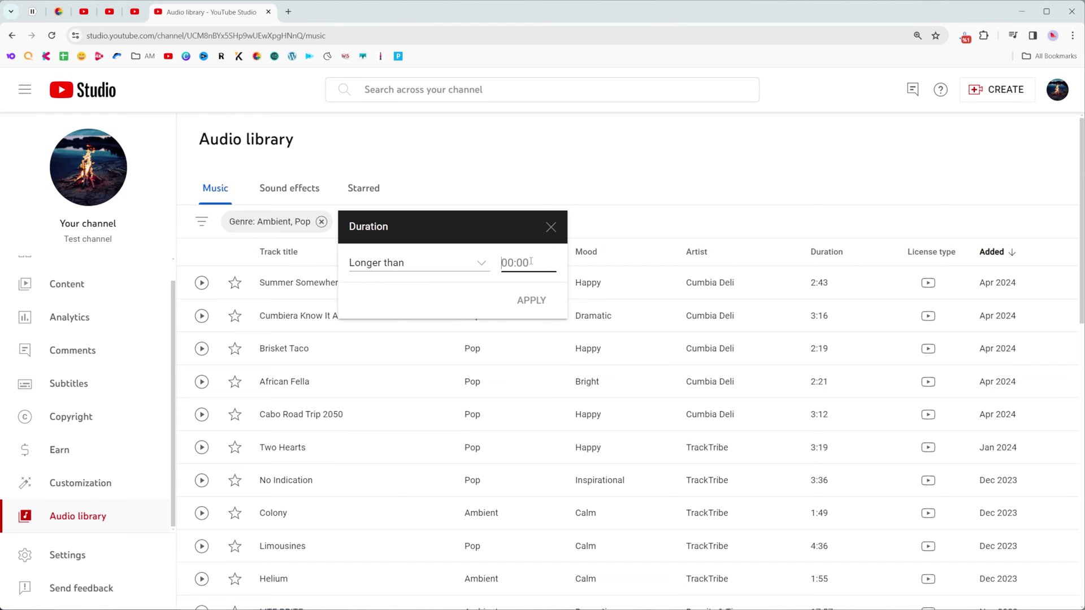
text(02)
text(:)
text(00)
click(533, 300)
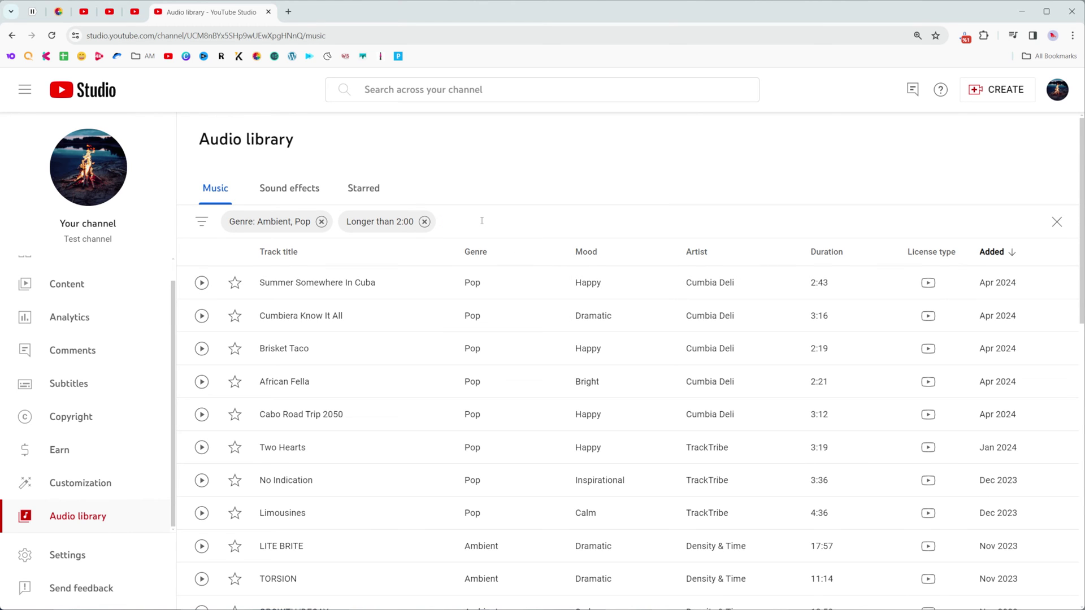
scroll(510, 301, down, 3)
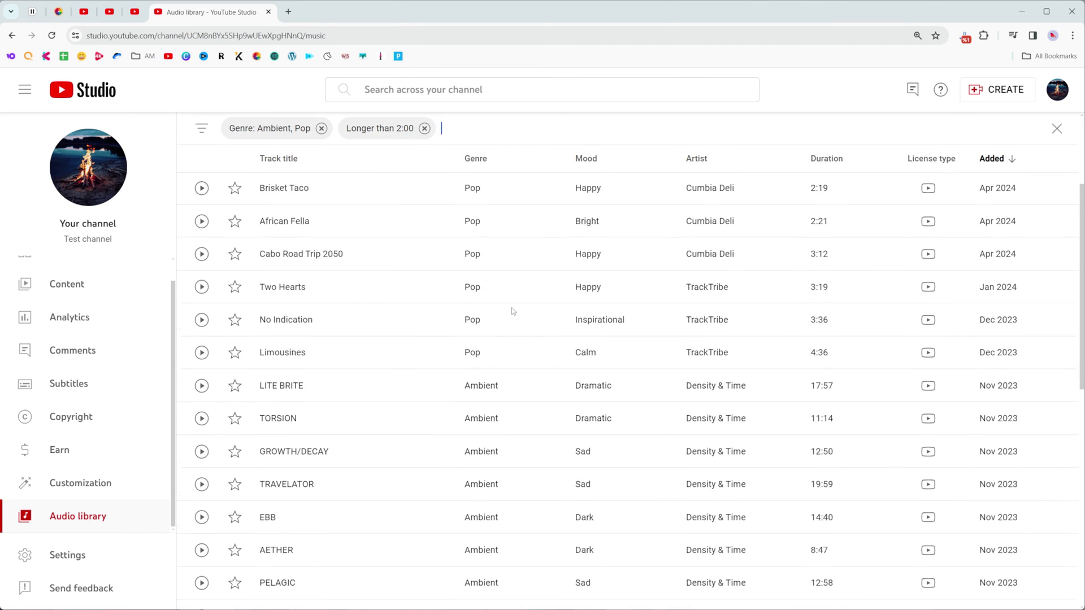
scroll(511, 307, down, 3)
scroll(511, 312, up, 2)
scroll(511, 312, up, 1)
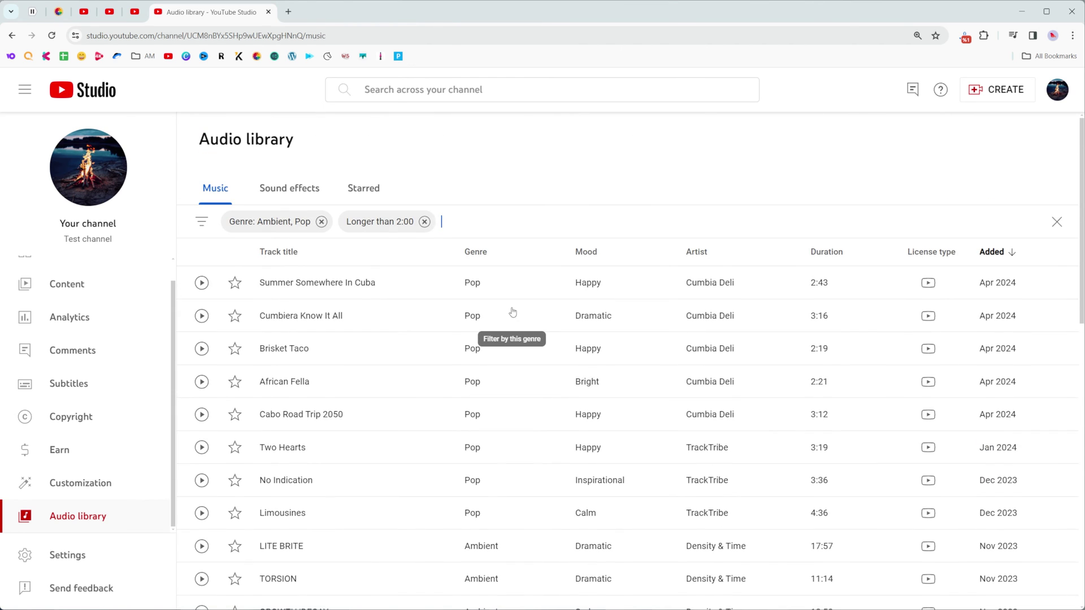
mouse_move(203, 283)
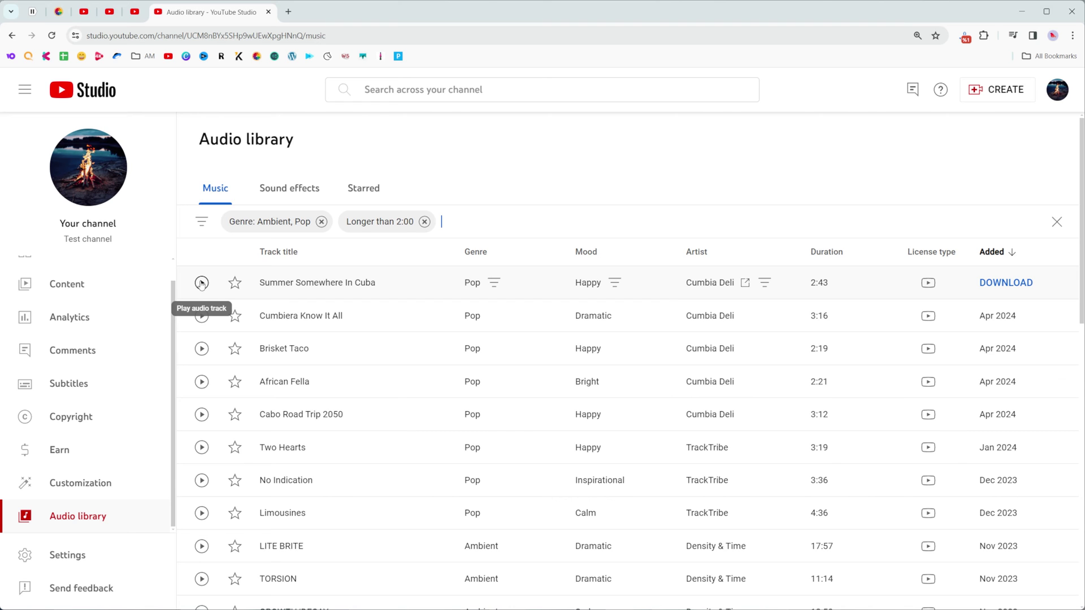
Step: Preview Summer Somewhere In Cuba, skip ahead in it, and star the track
click(200, 283)
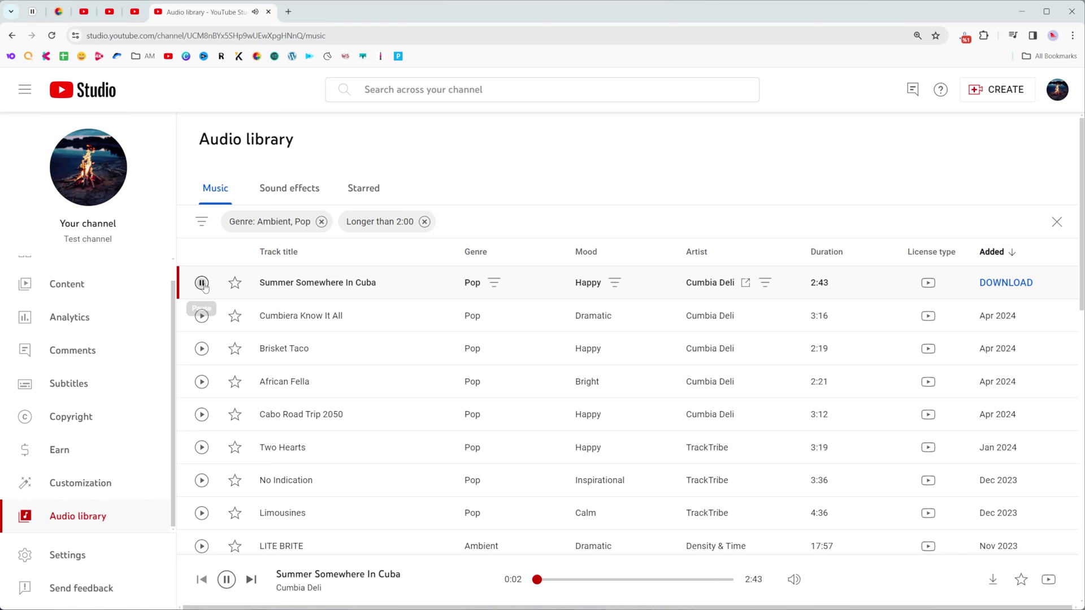
click(201, 283)
mouse_move(539, 586)
mouse_down()
mouse_move(721, 581)
mouse_move(567, 580)
mouse_up()
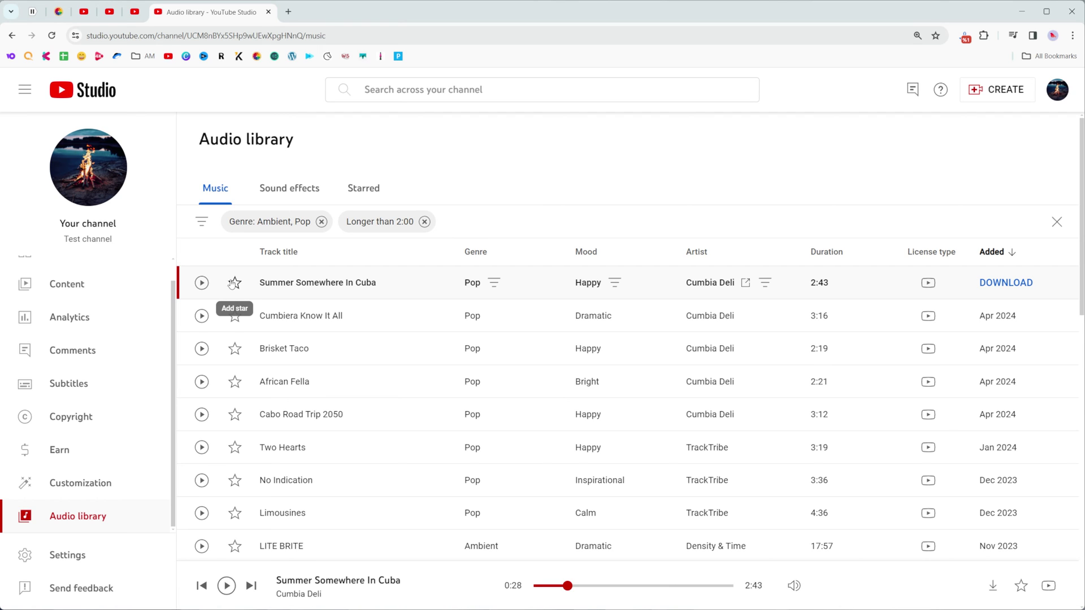
click(234, 283)
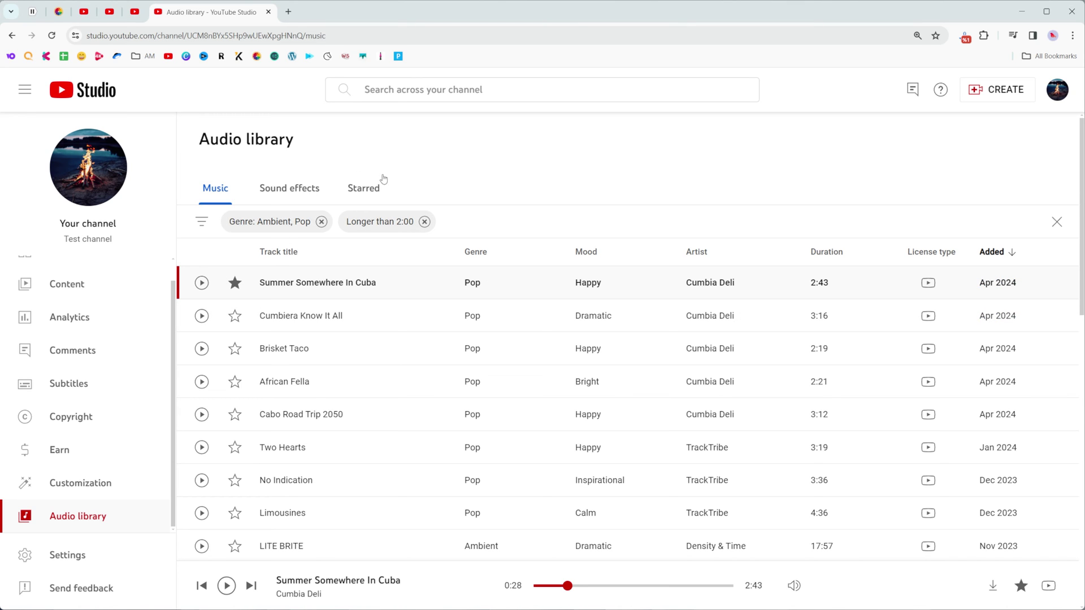
Step: Switch to the Starred tab listing the seven starred tracks
click(361, 190)
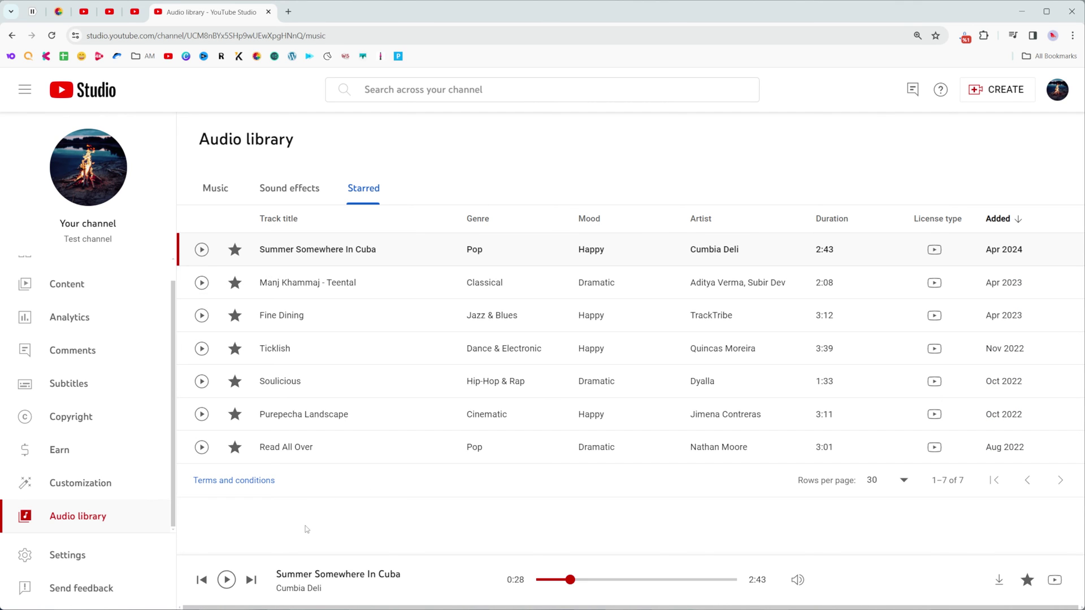
Step: Download Ticklish – Quincas Moreira as an MP3 to Downloads and launch the file
mouse_move(1000, 348)
click(1002, 351)
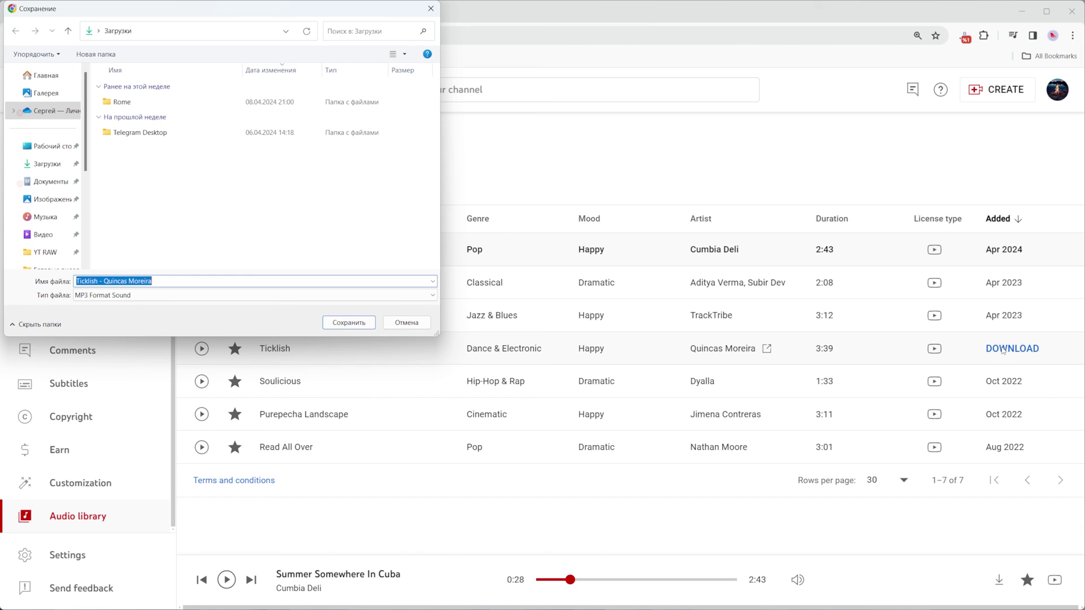
drag(223, 17, 406, 126)
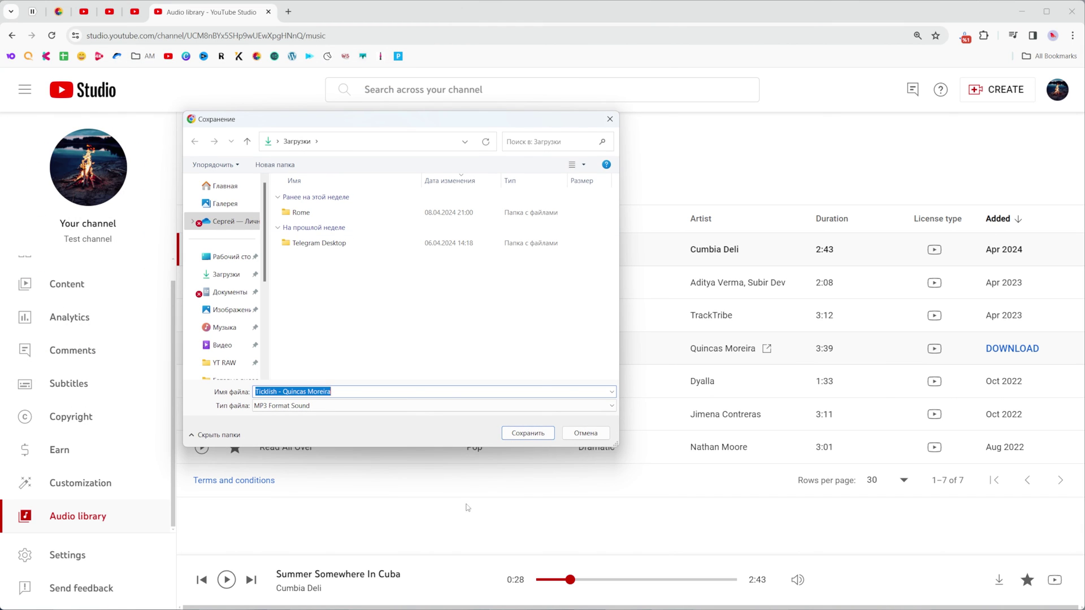
click(528, 434)
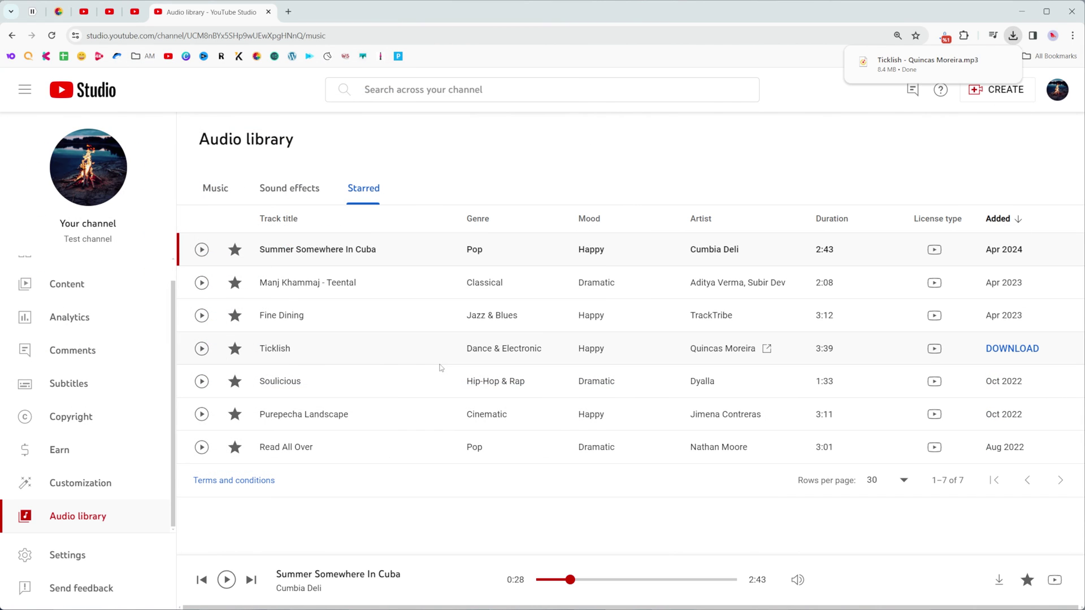
mouse_move(920, 63)
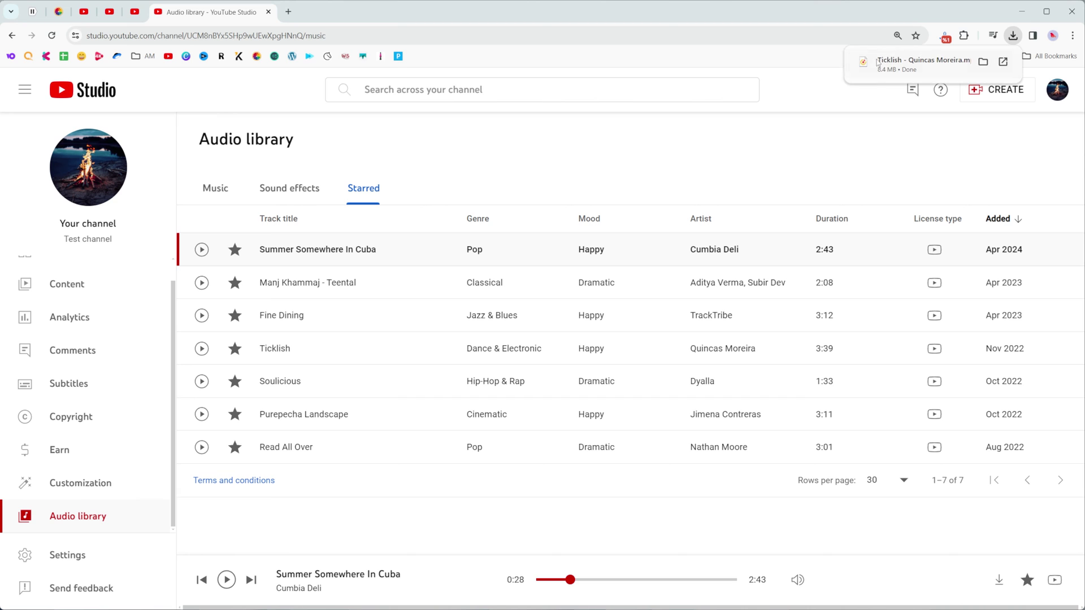
click(898, 64)
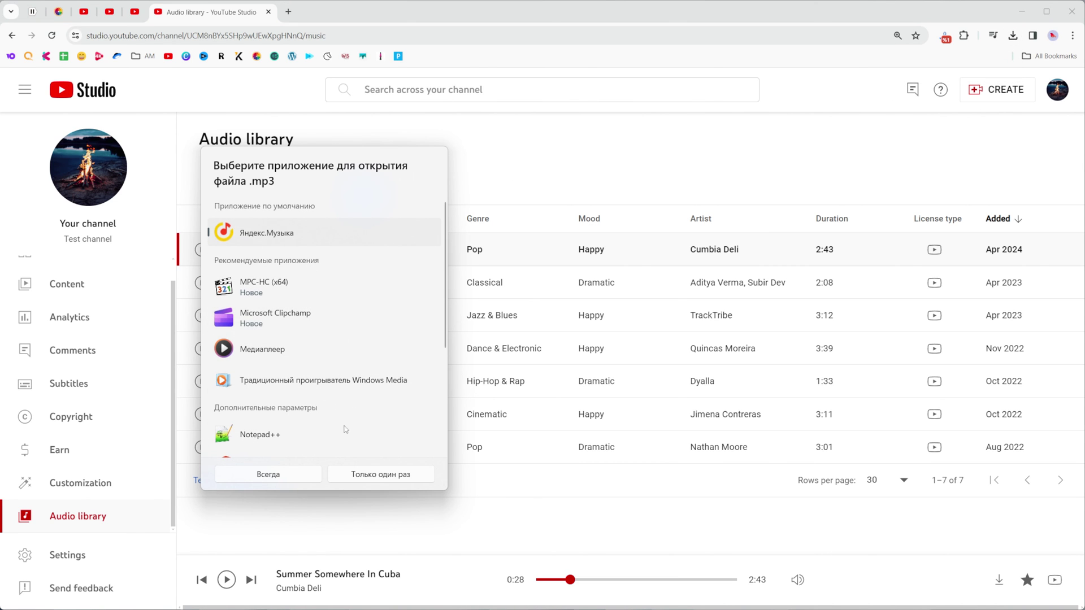
Step: Play Ticklish in Yandex Music from the 'open with' choice, then pause playback
click(263, 477)
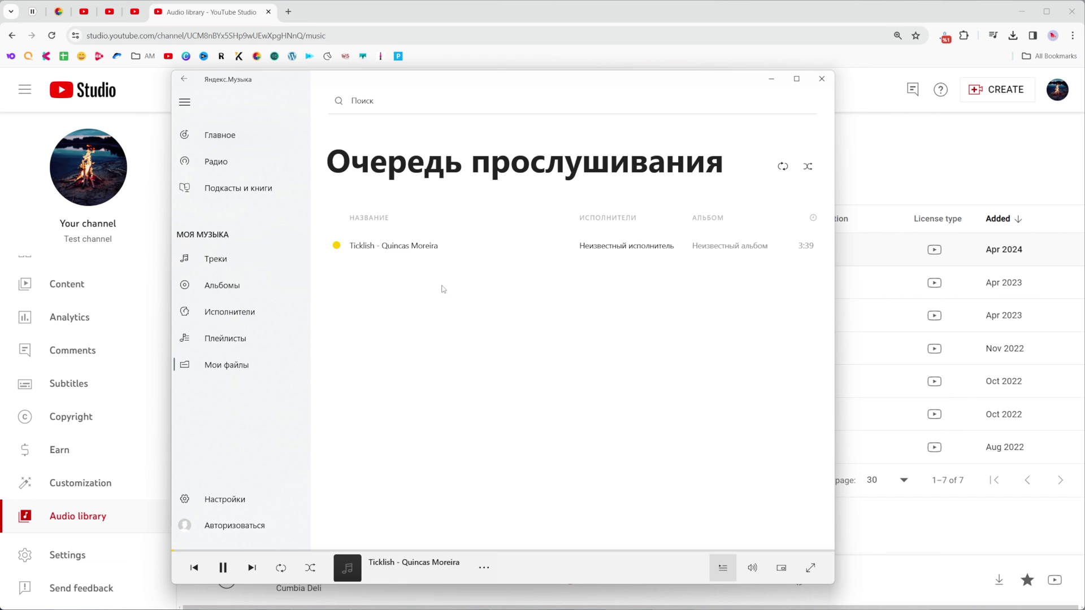
click(223, 574)
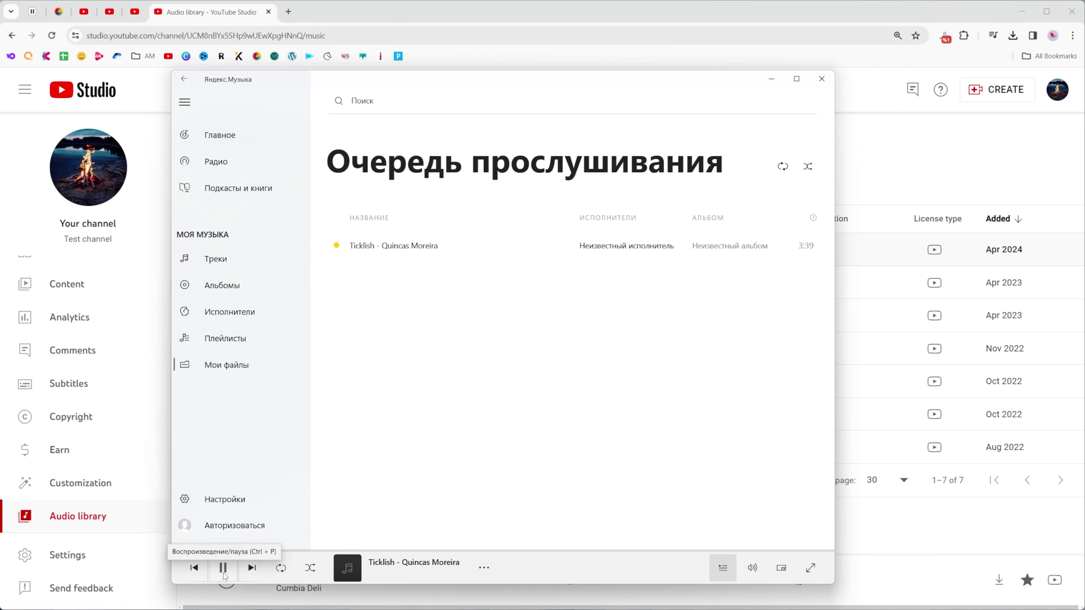
click(822, 78)
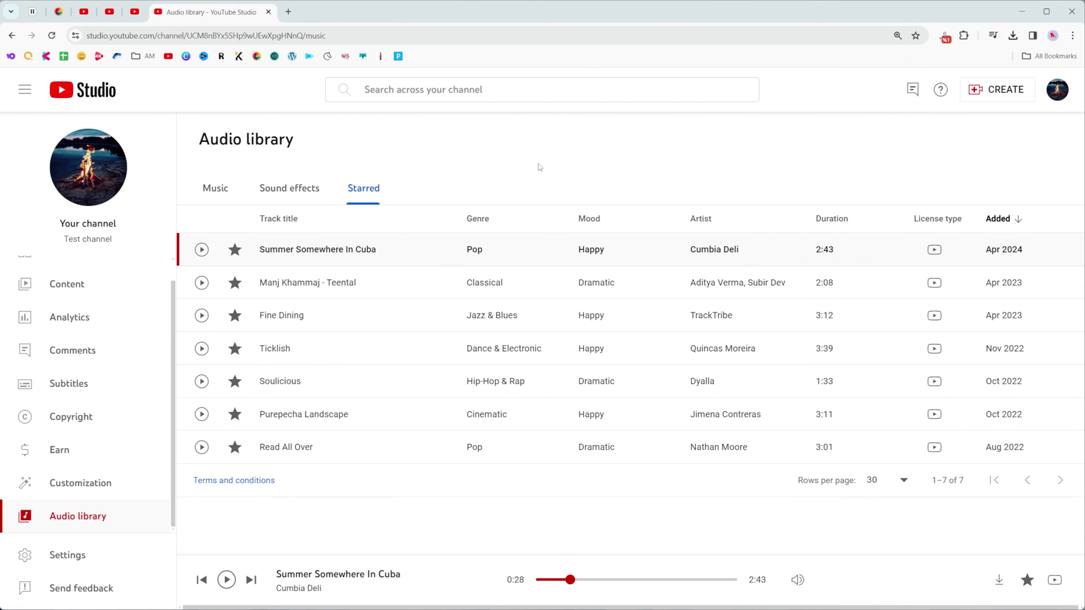